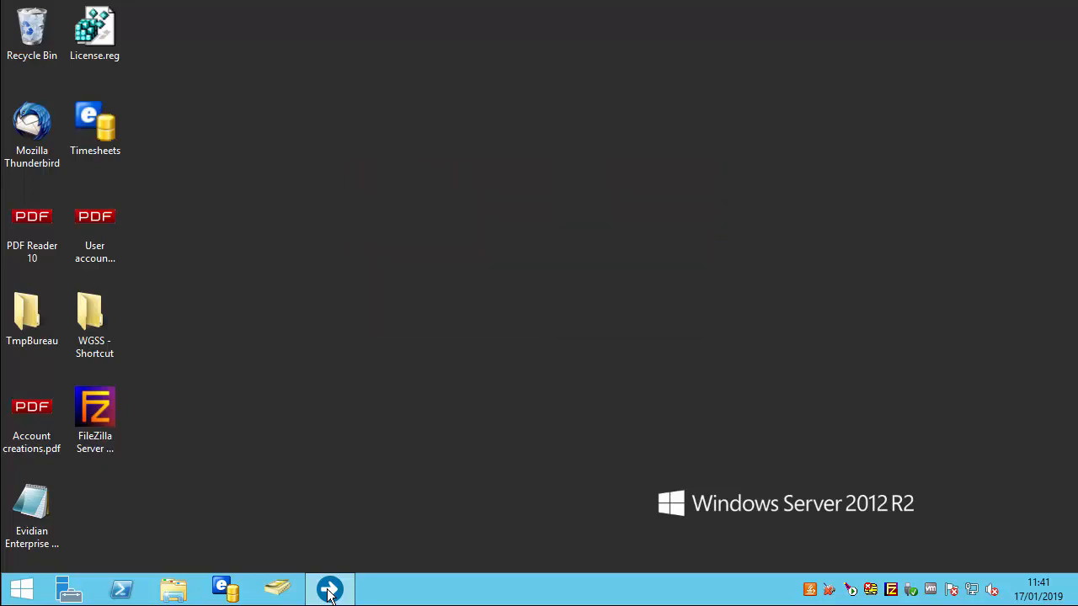
Launch the console and open the Simubo application from the Directory's Applications folder
click(328, 592)
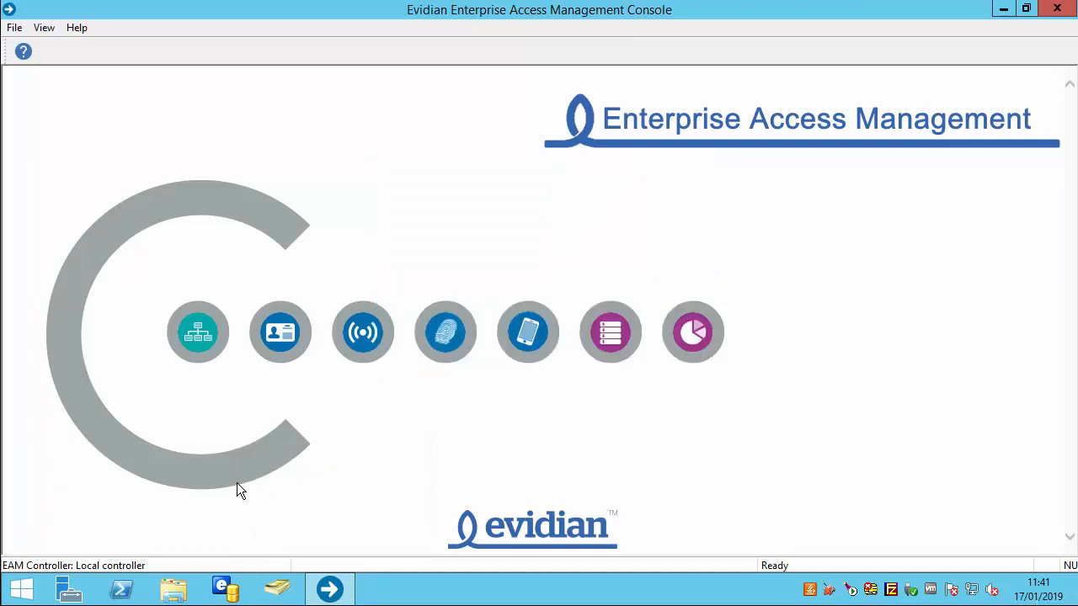
click(197, 335)
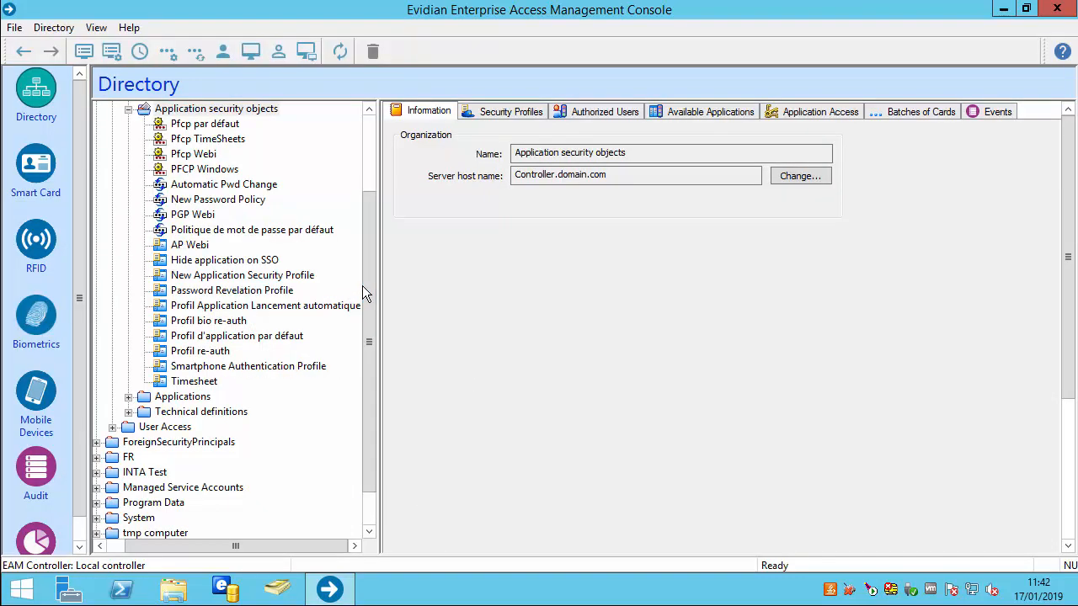
click(128, 396)
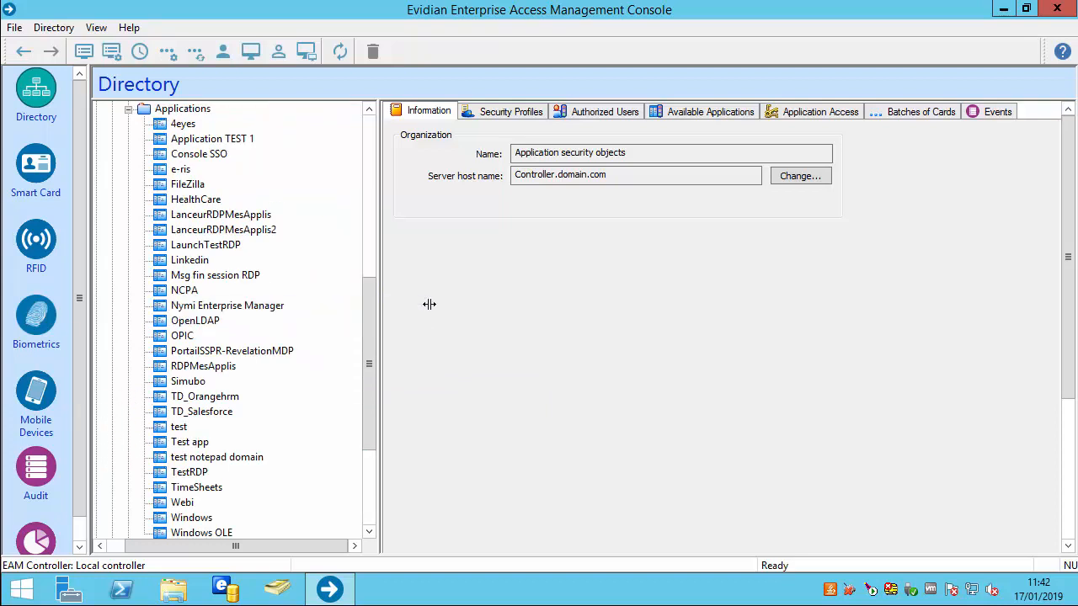
scroll(368, 313, down, 3)
click(193, 336)
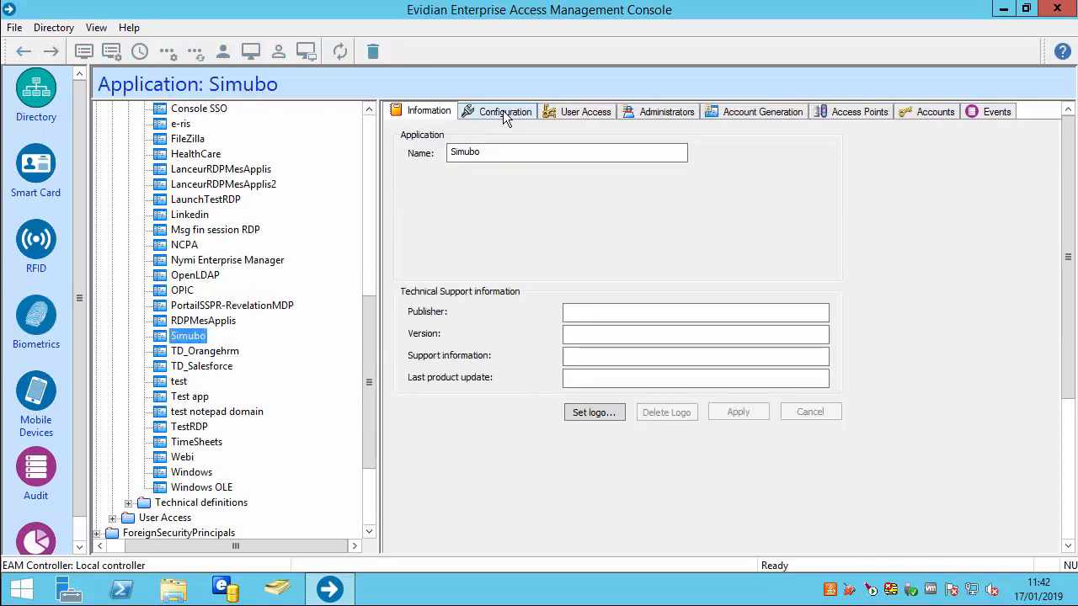
Display Simubo's SSO configuration with technical definition TD_Simubo, and return the tree to Application security objects
click(505, 115)
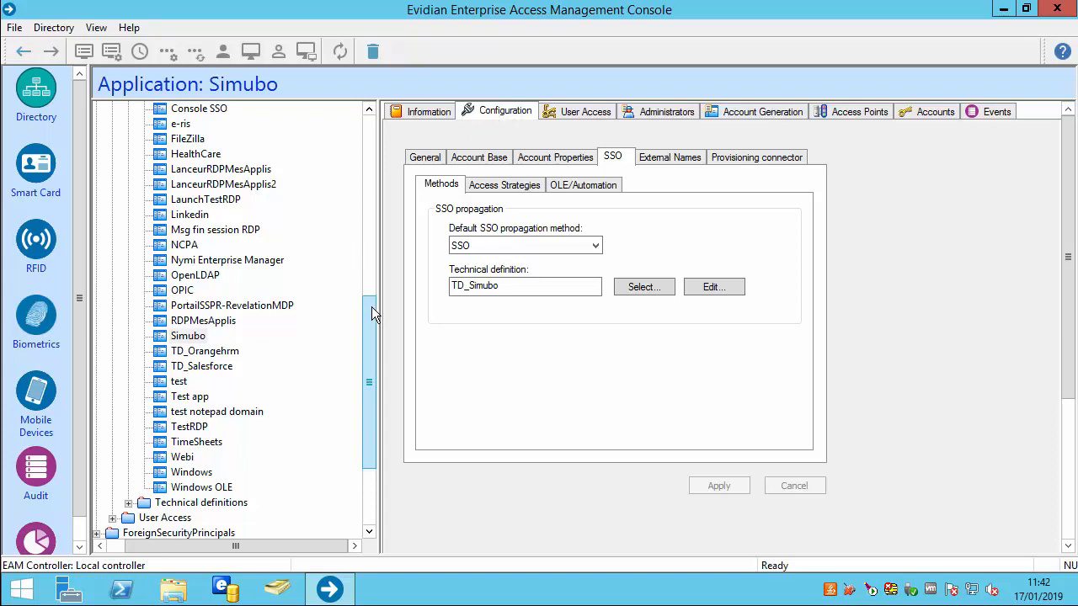
scroll(371, 306, up, 8)
scroll(302, 255, up, 2)
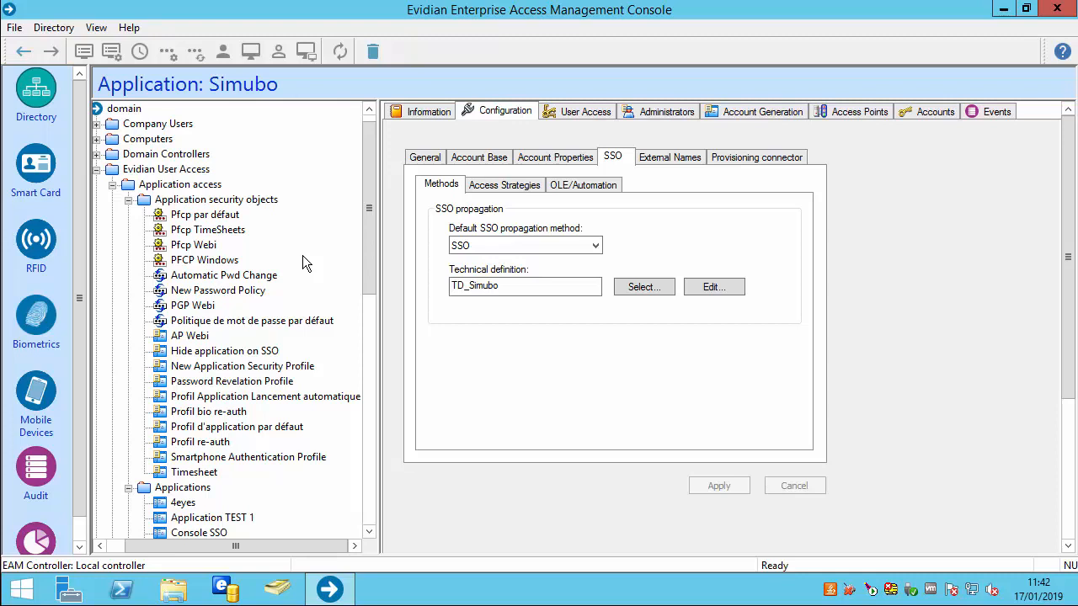
right_click(222, 202)
Create a new password control policy named 'PFCP desktop apps' under Application security objects
mouse_move(266, 215)
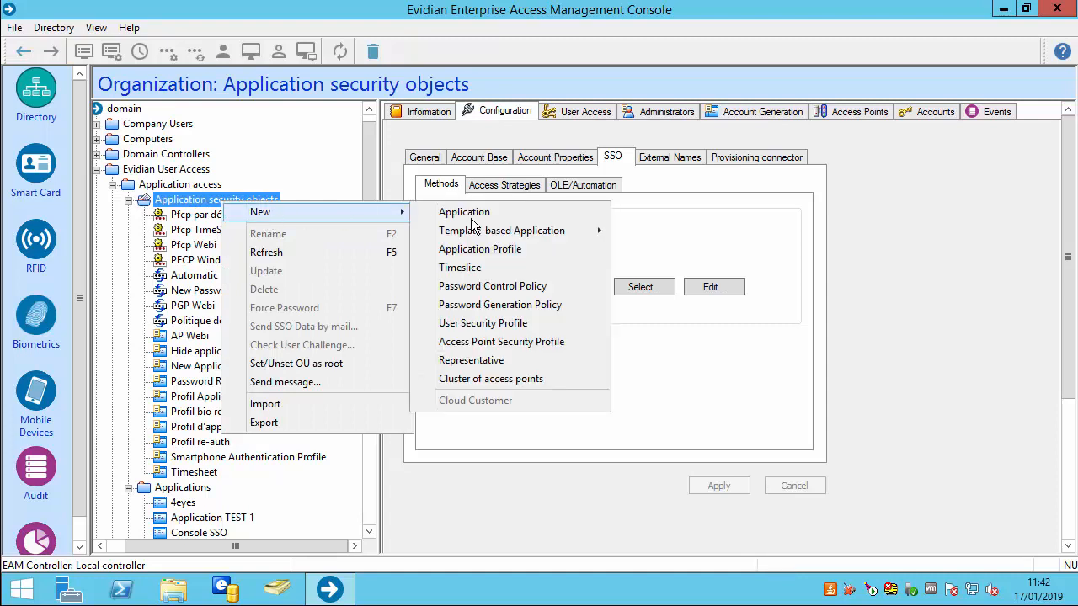
click(509, 286)
text(PFCP desktop apps)
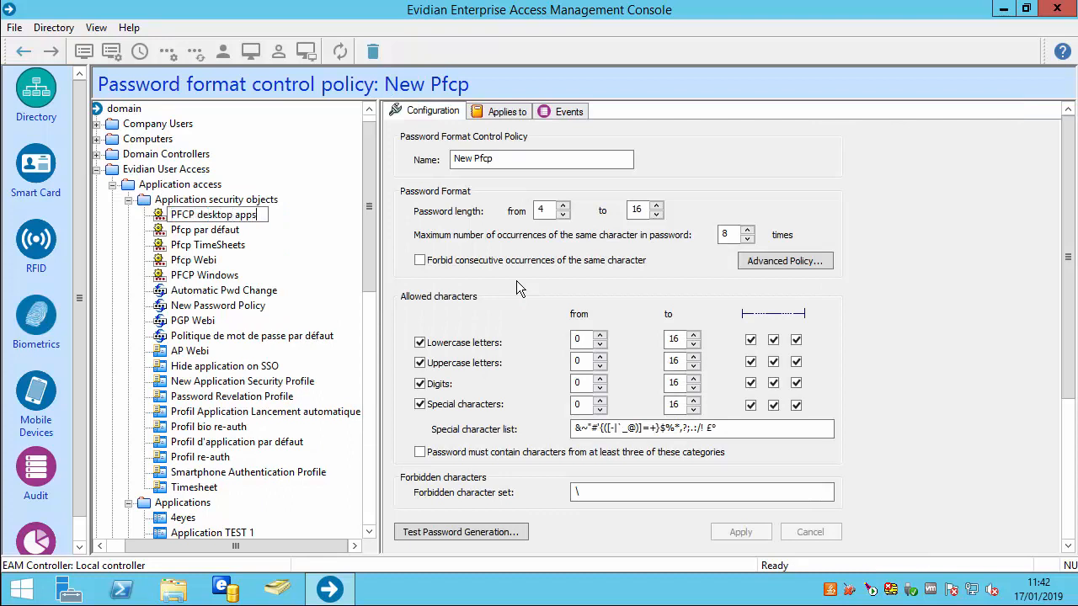
key(Return)
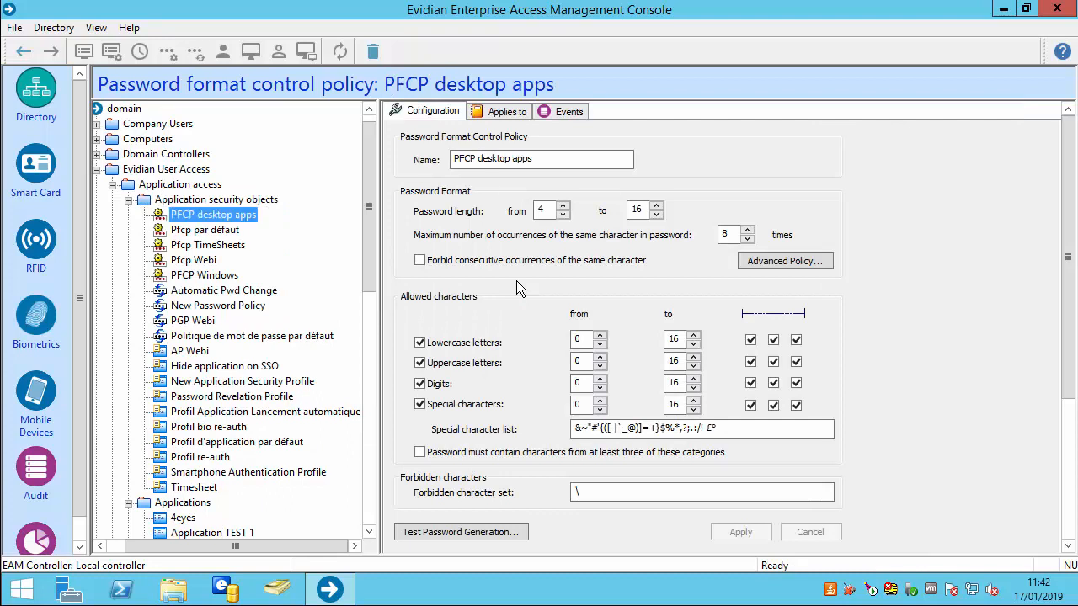
Set minimum length 7, at least 1 lowercase, 2 uppercase and 2 digits, then apply
click(564, 207)
click(565, 208)
click(564, 207)
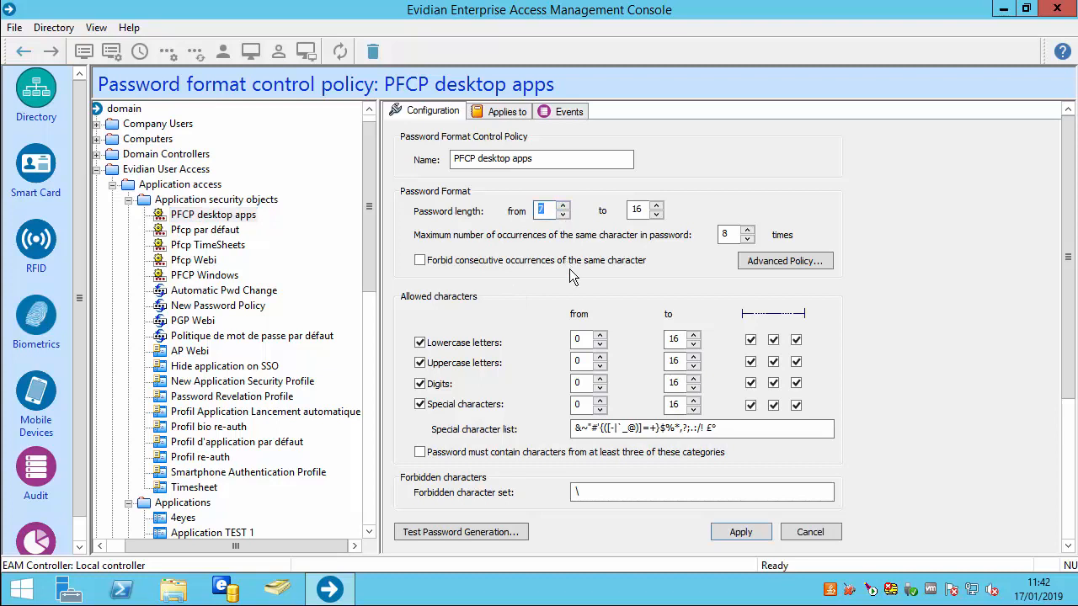
click(600, 335)
click(601, 356)
click(601, 356)
click(600, 378)
click(601, 378)
click(724, 529)
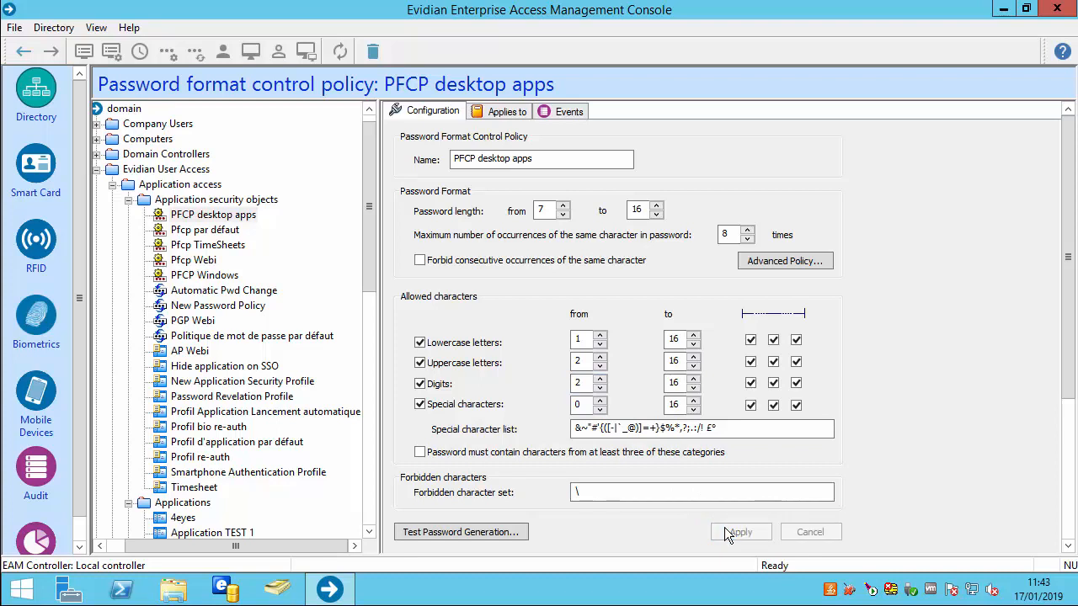
right_click(218, 201)
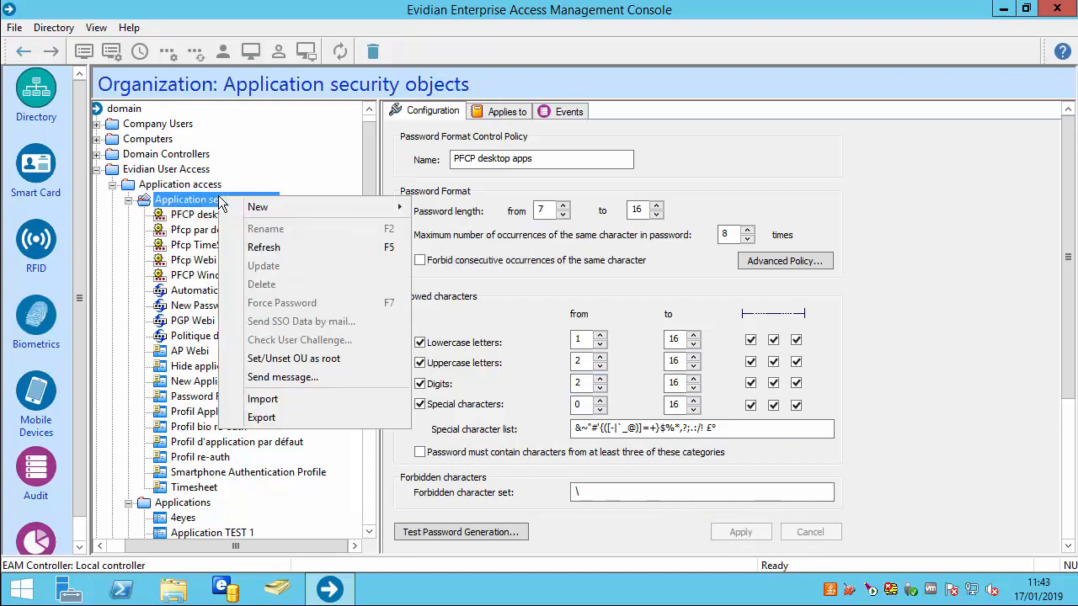
Create an application profile named 'Simubo application profile' with its own password format policy
mouse_move(268, 210)
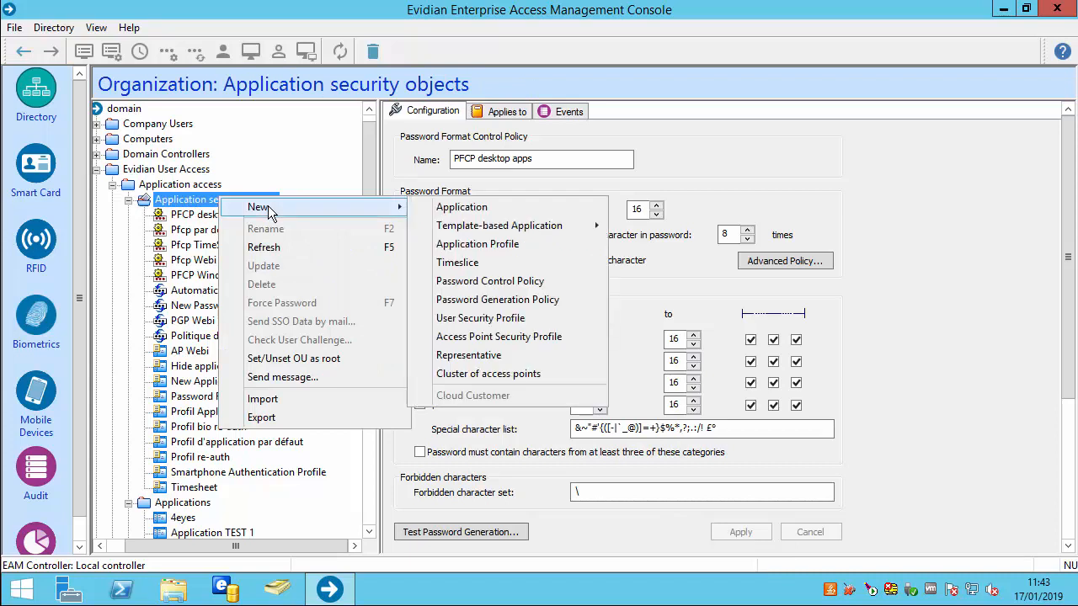
click(461, 245)
text(Si)
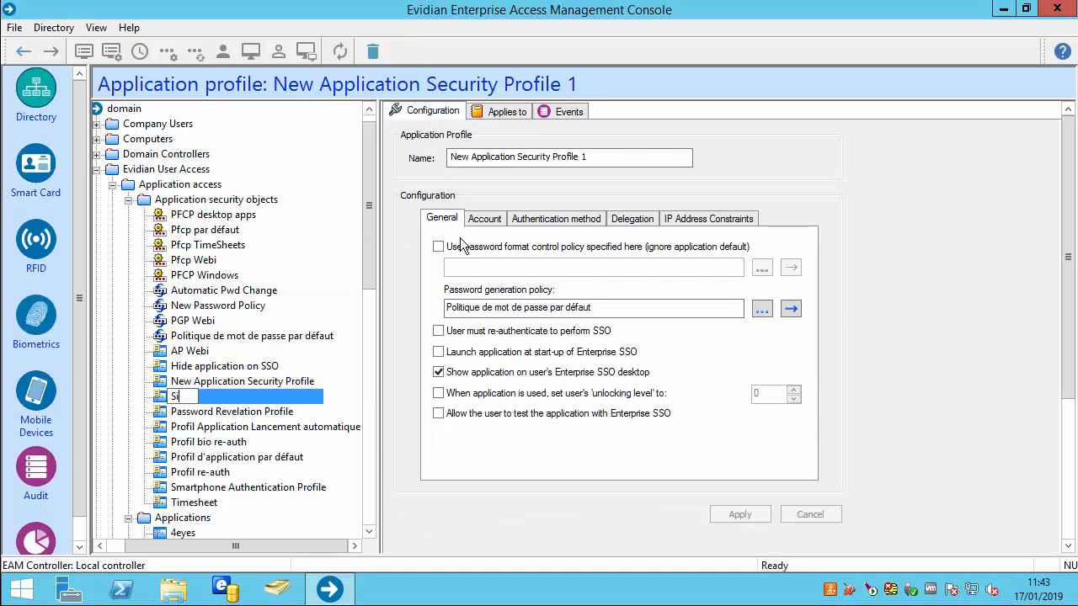
text(mubo application profile)
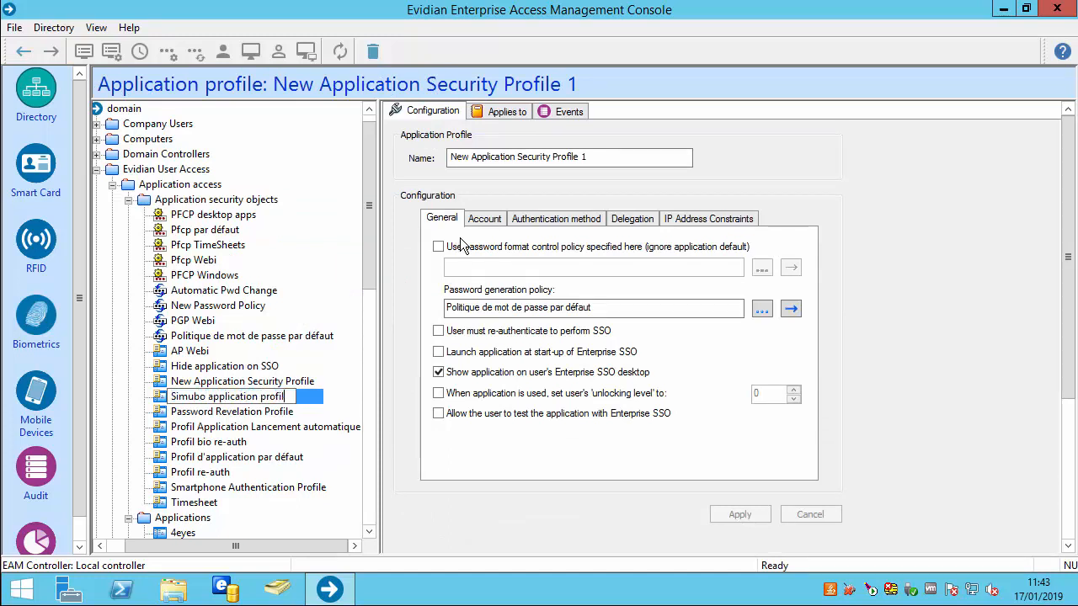
key(Return)
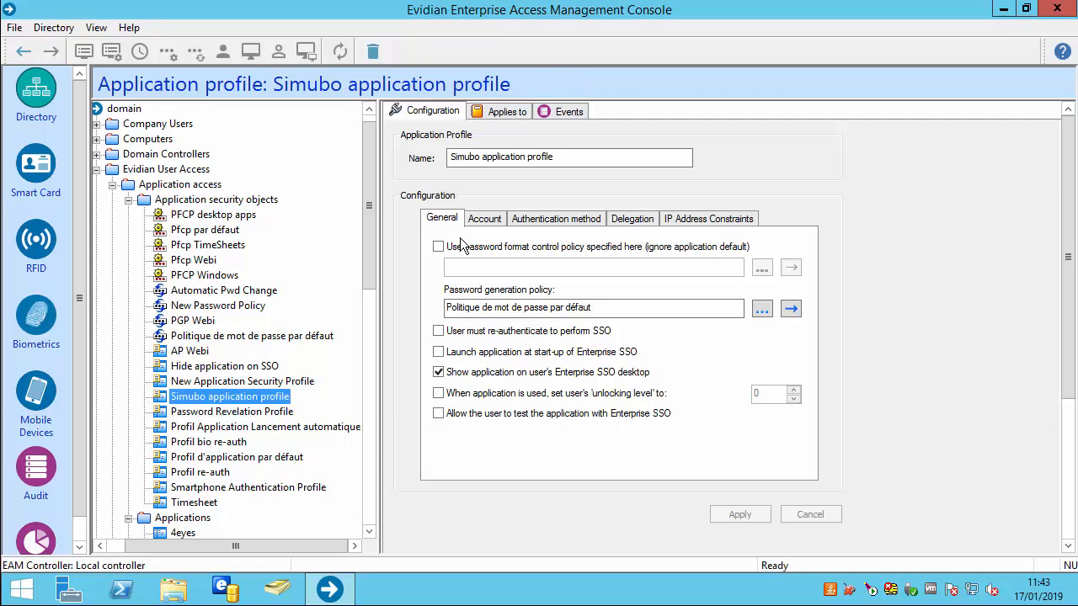
click(439, 247)
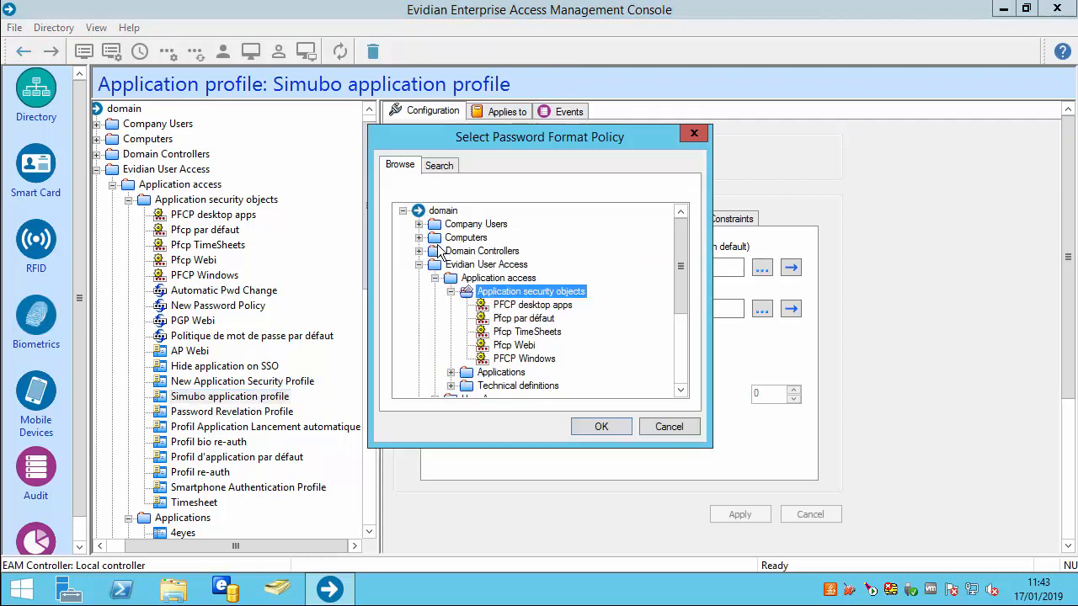
Set the profile's password format policy to PFCP desktop apps, keeping the default generation policy
click(499, 308)
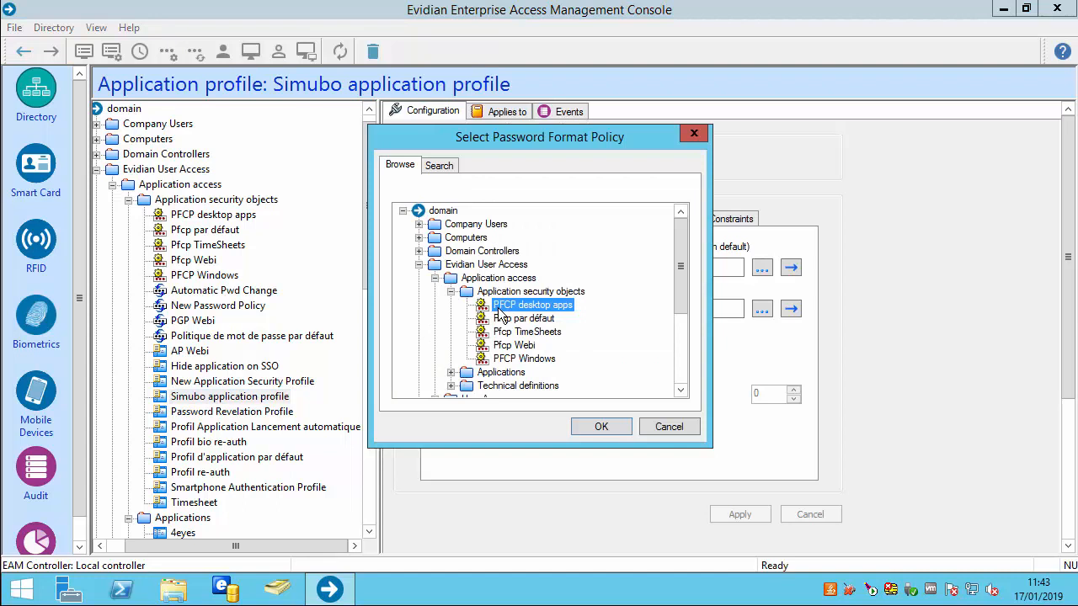
click(594, 426)
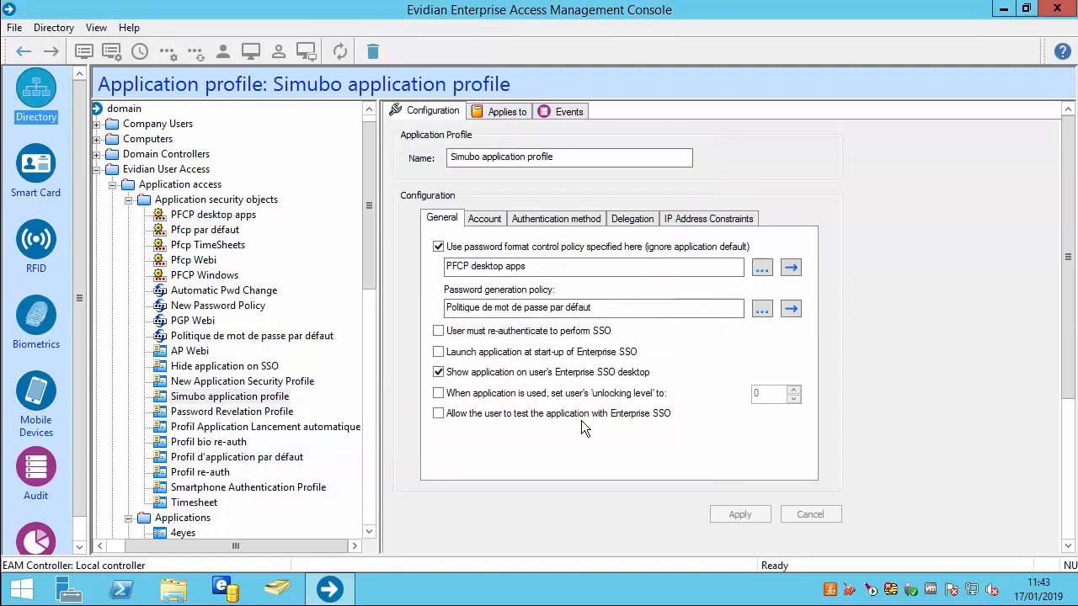
click(790, 309)
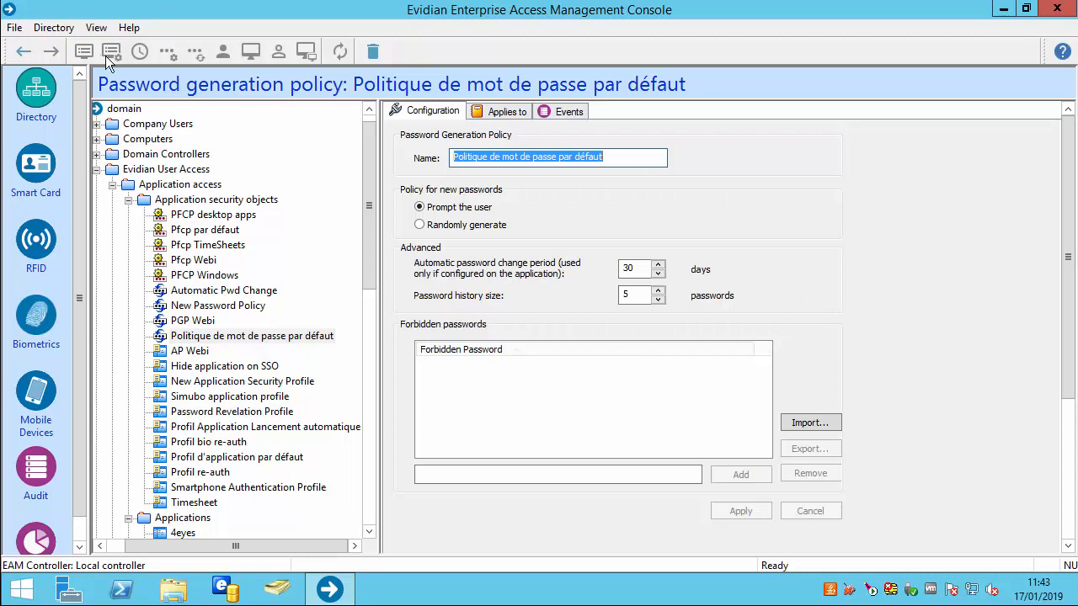
Return to the profile and reopen the Simubo application under Applications
click(18, 50)
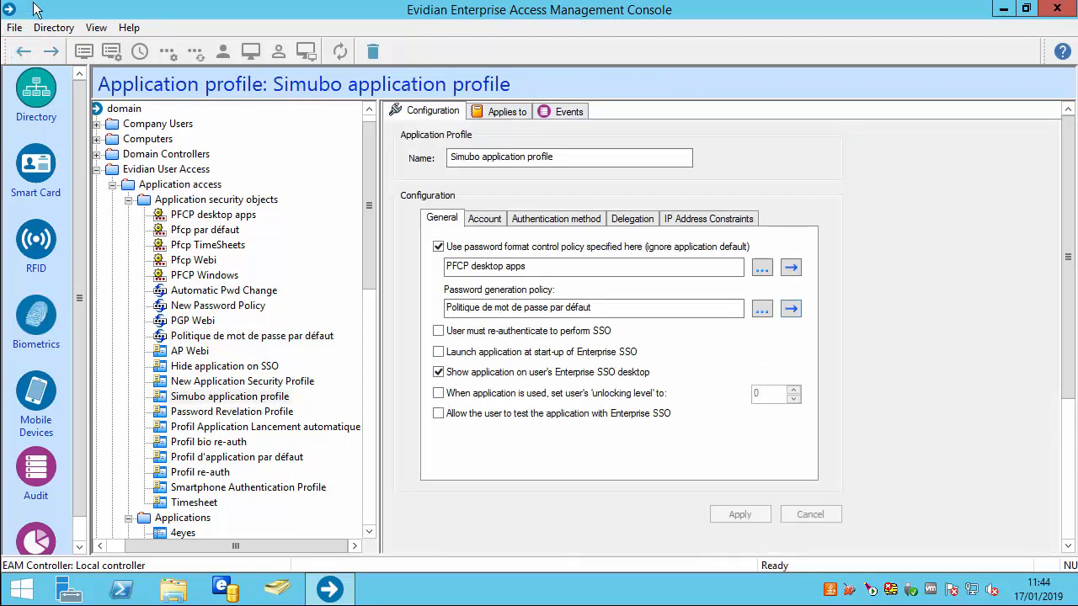
drag(364, 221, 376, 352)
click(189, 427)
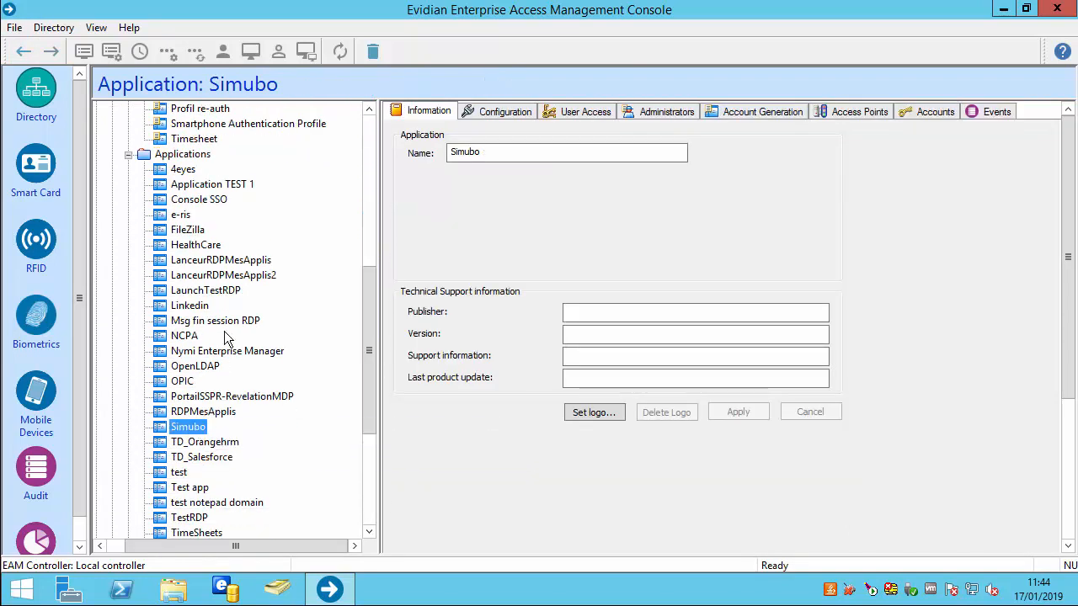
Add Simubo application profile as priority-1 SSO access strategy for Simubo and apply
click(482, 122)
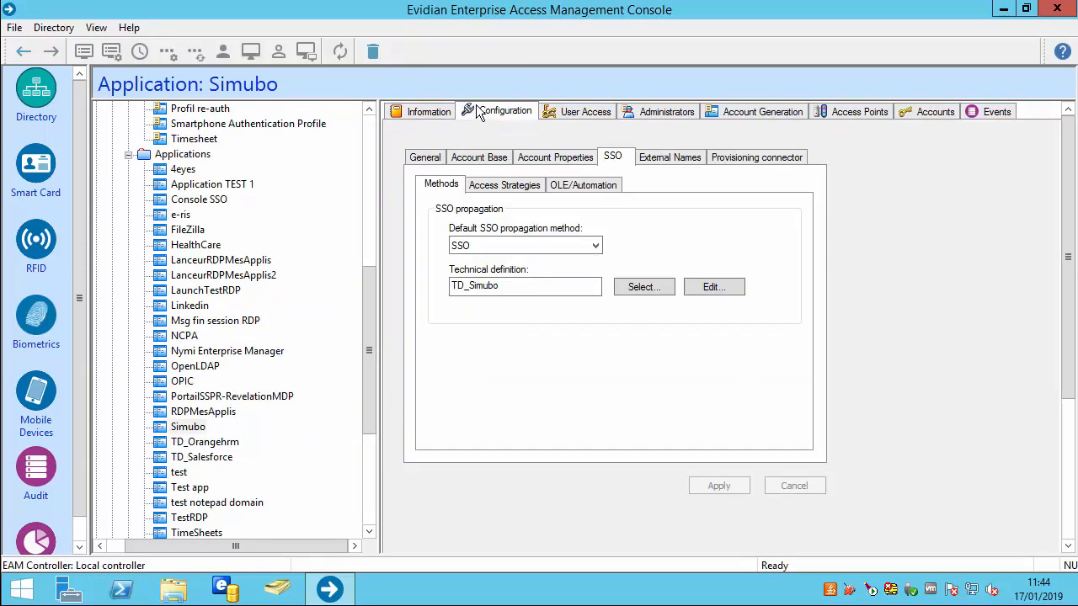
click(513, 187)
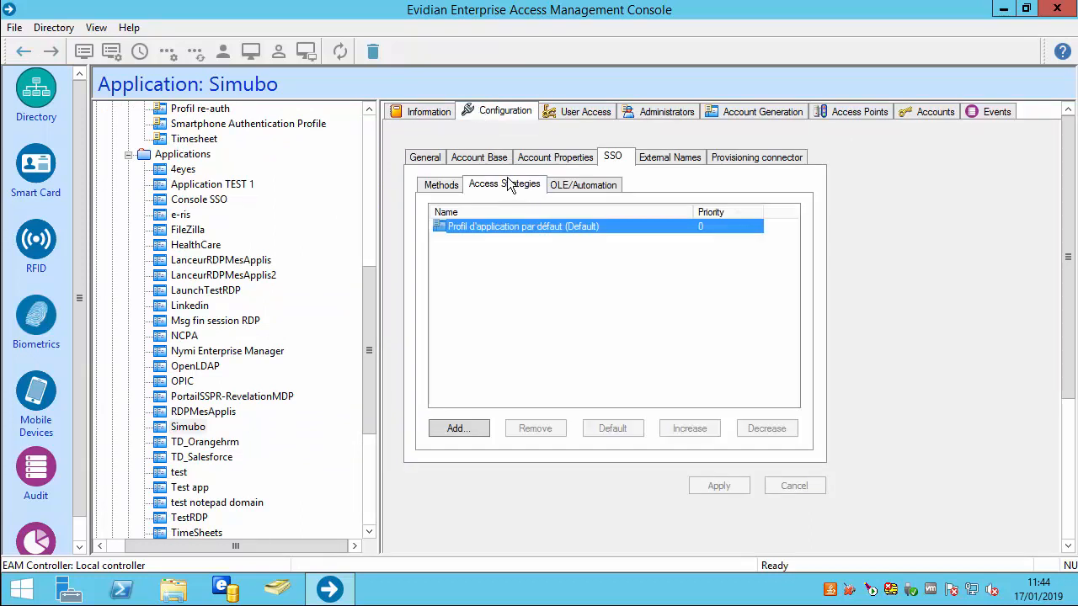
click(458, 429)
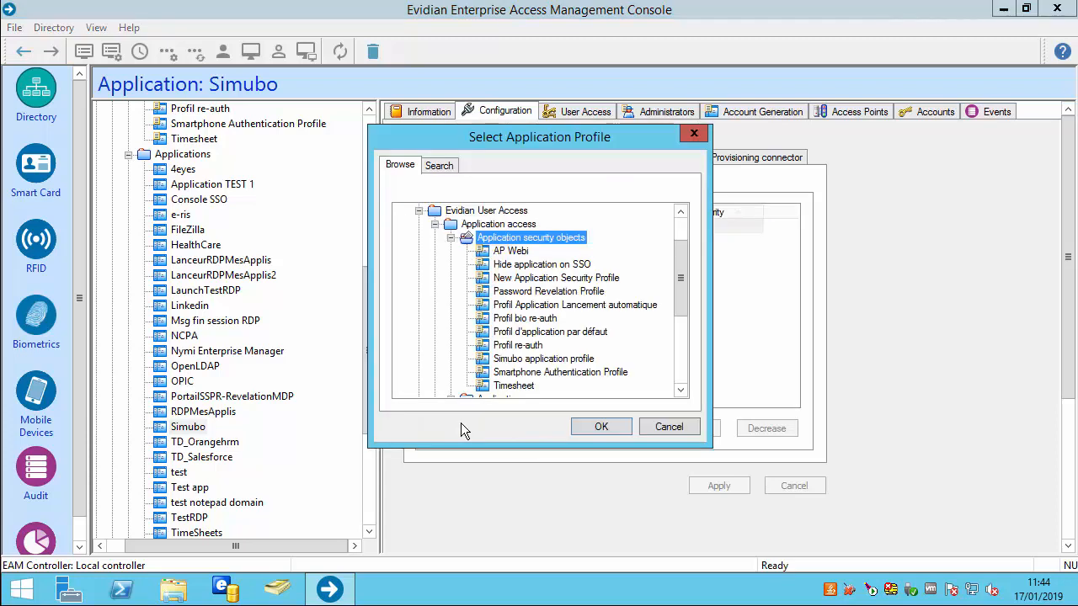
click(499, 361)
click(578, 425)
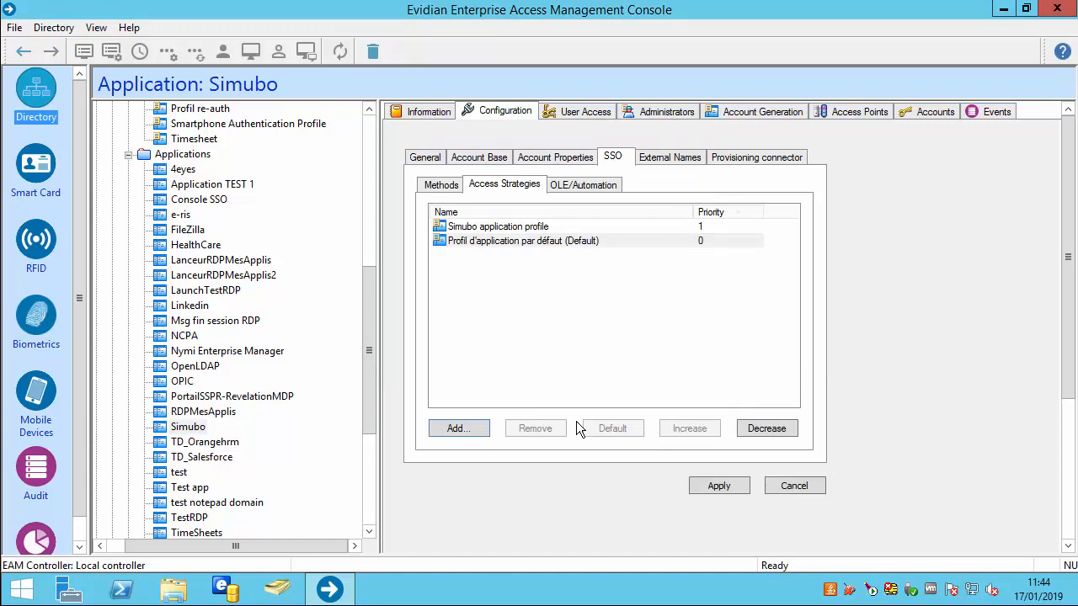
click(699, 488)
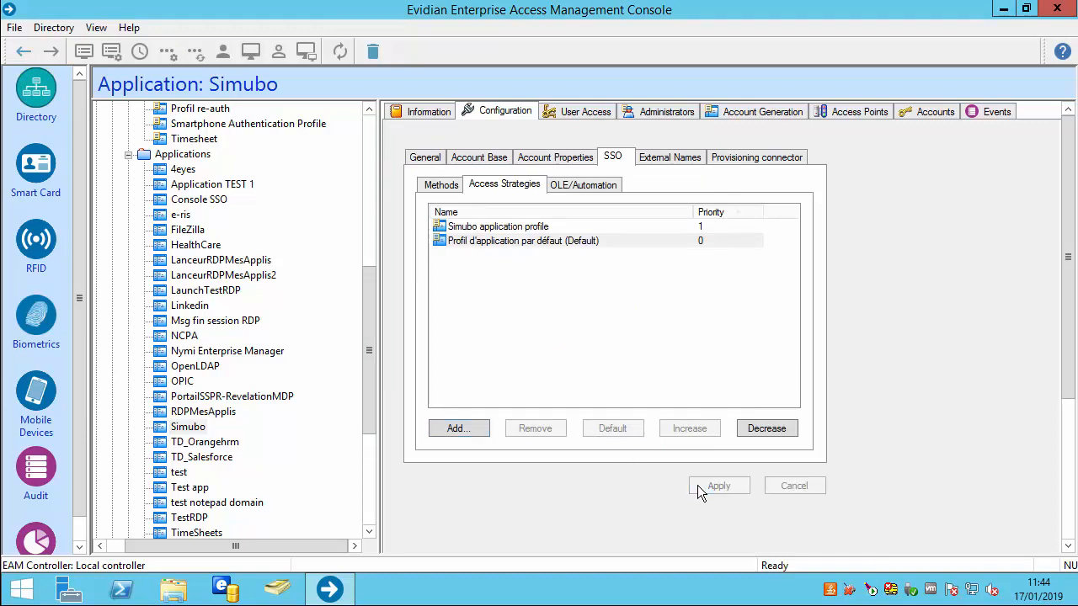
click(569, 115)
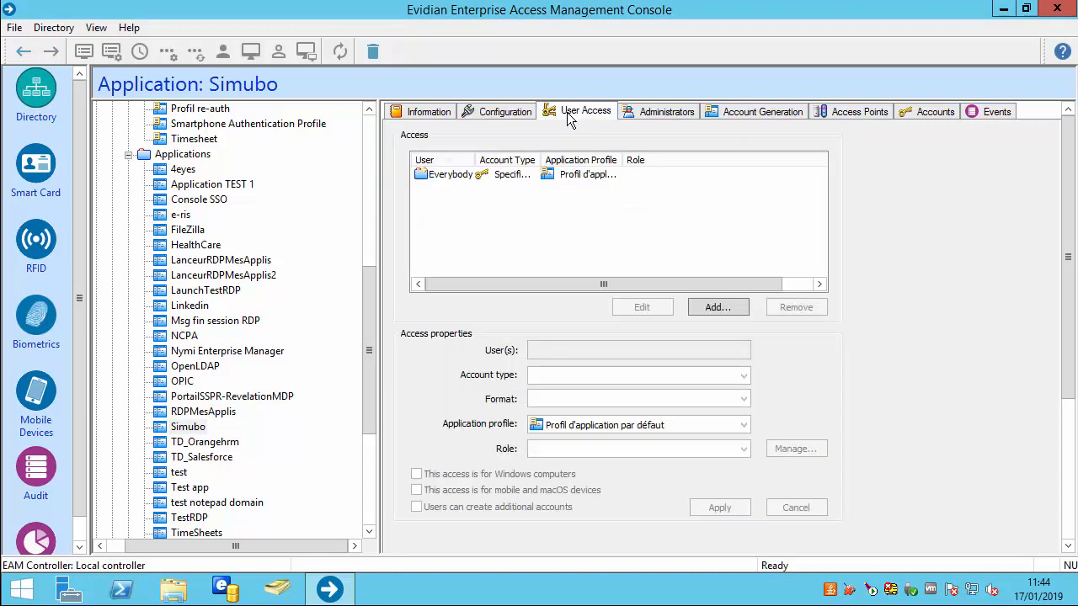
Set Everybody's user access to Simubo to use Simubo application profile and apply
click(513, 175)
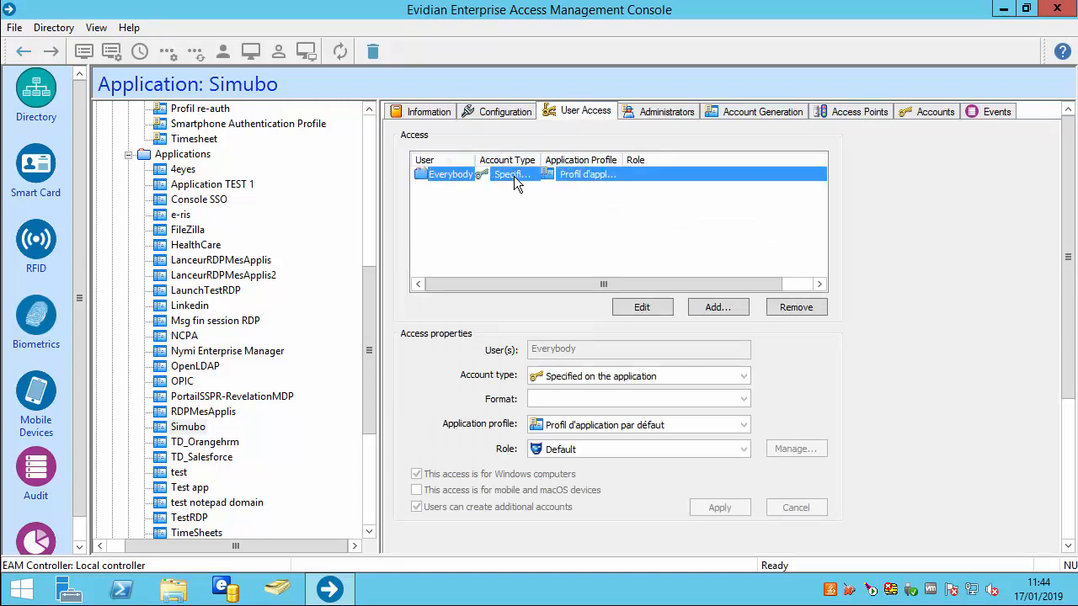
click(625, 306)
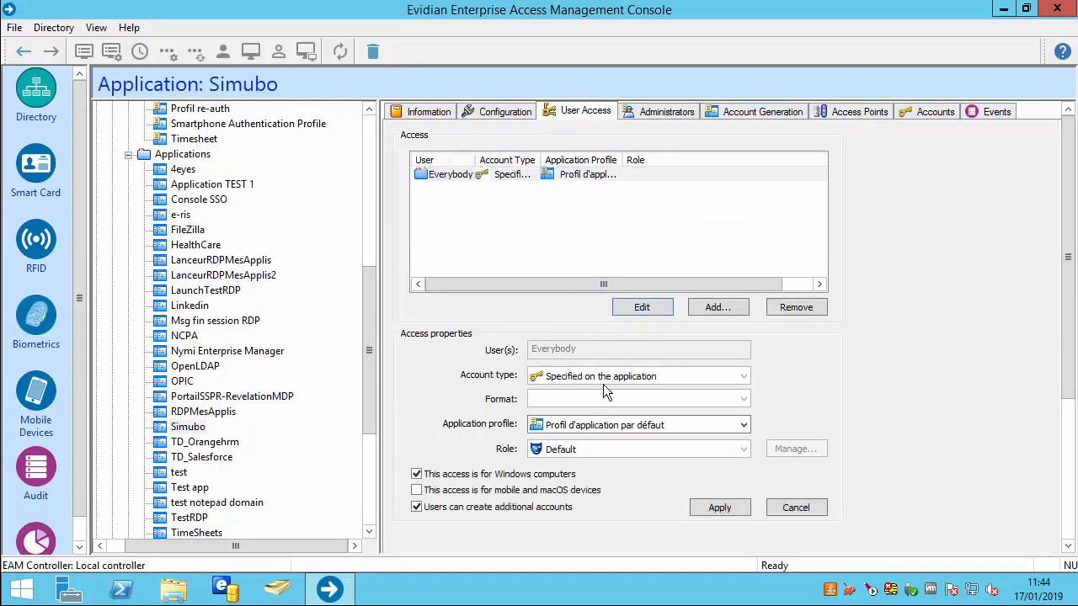
click(599, 427)
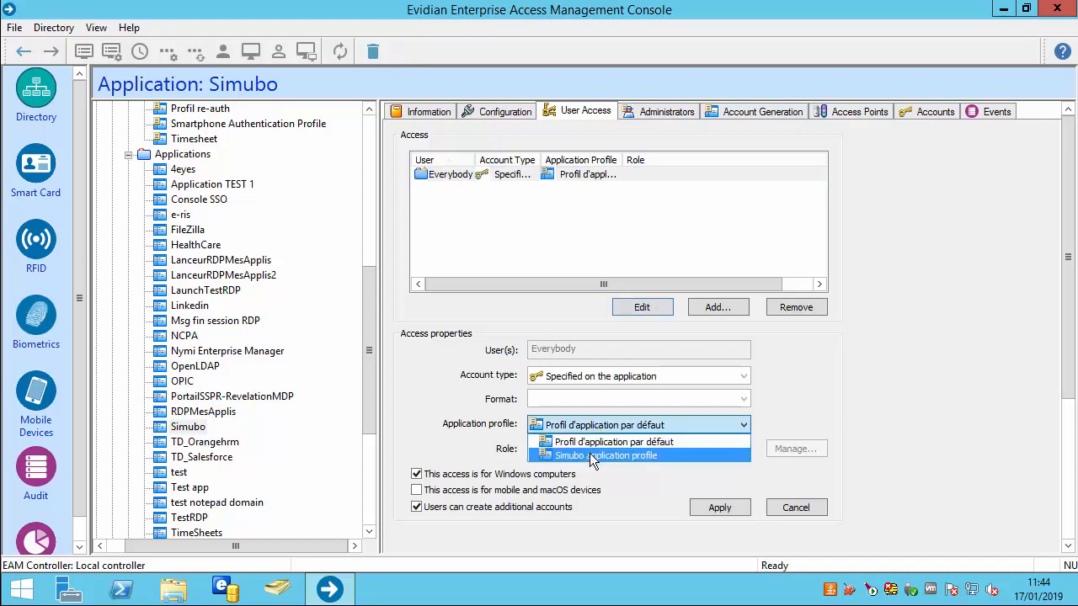
click(591, 456)
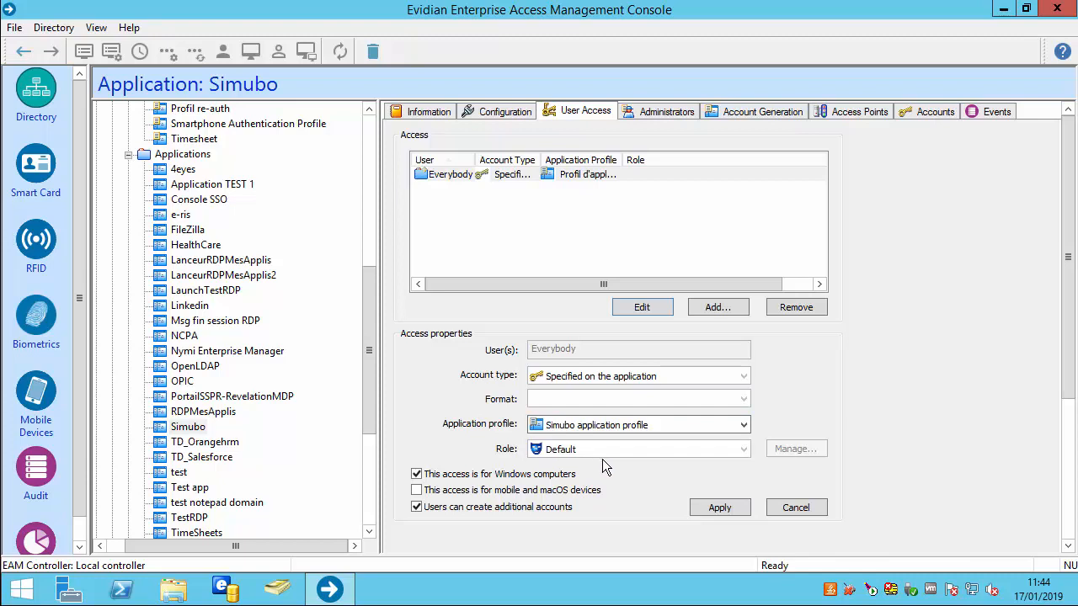
click(704, 507)
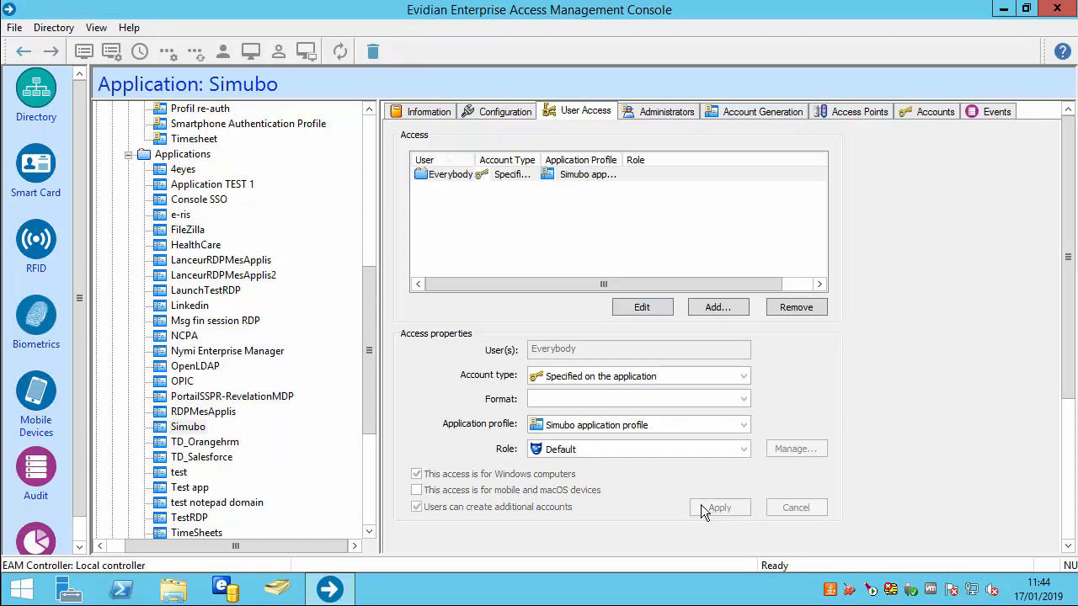
Push the updated configuration to computer DESKTOP-KR38MOH under Computers
drag(373, 348, 371, 194)
click(96, 154)
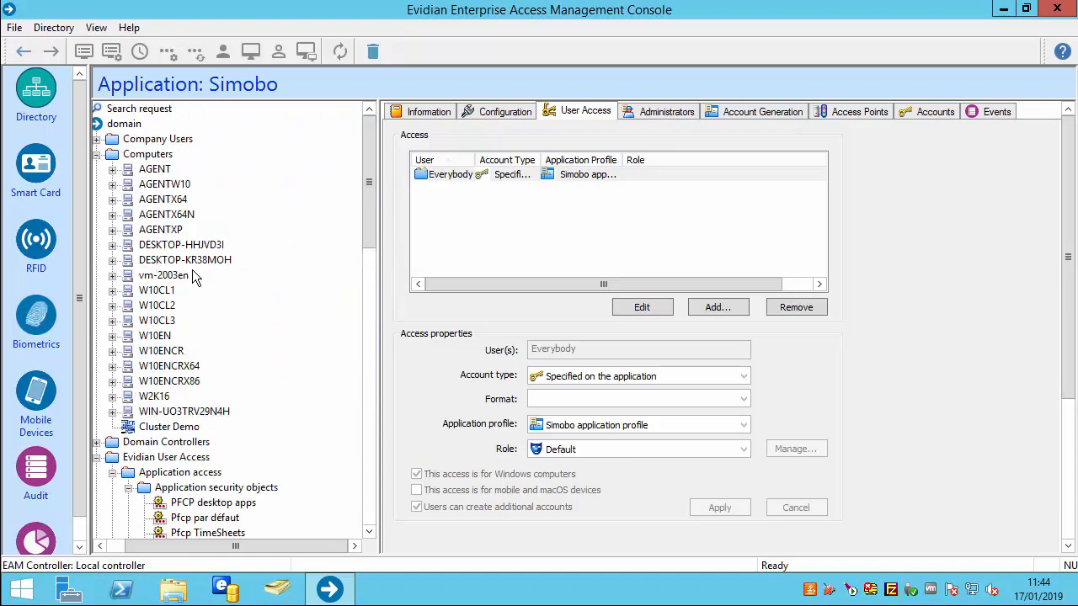
right_click(186, 260)
click(223, 328)
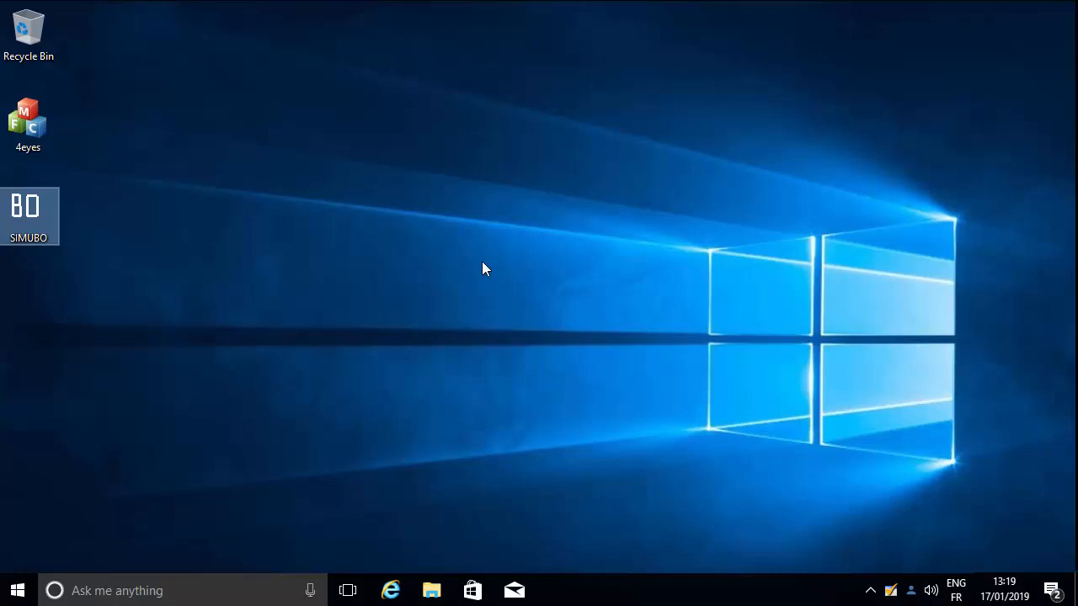
Launch SIMUBO from the desktop, log in, dismiss Login OK, and request a password change
double_click(29, 210)
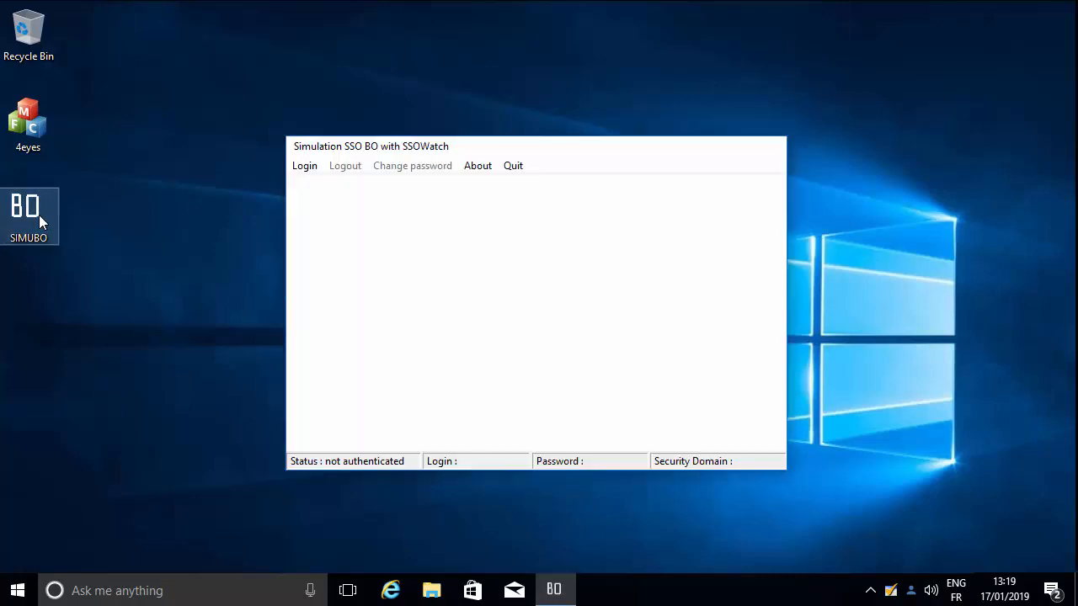
click(299, 166)
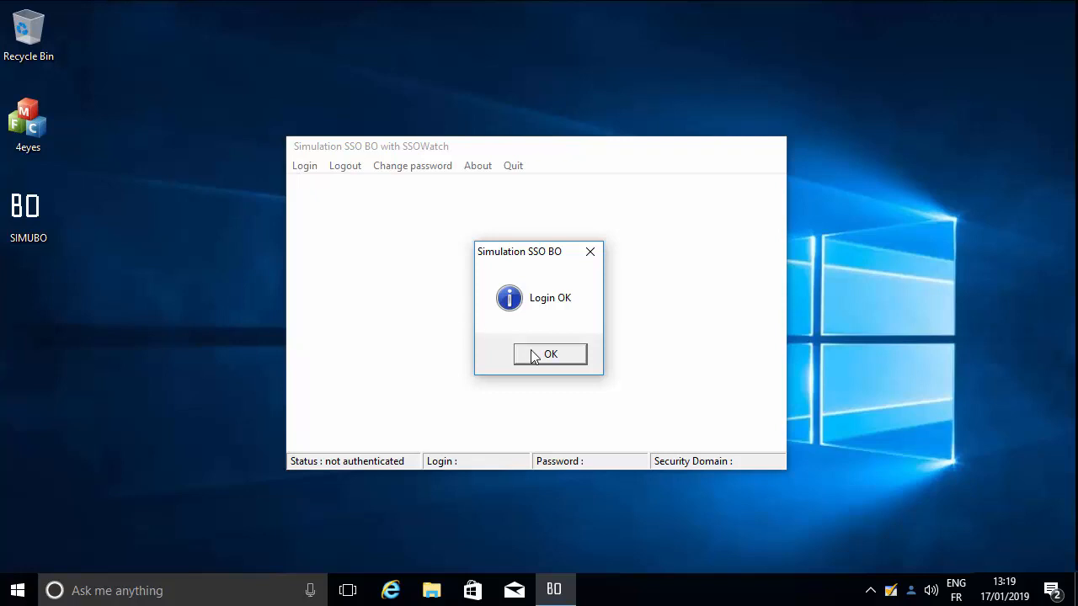
click(533, 356)
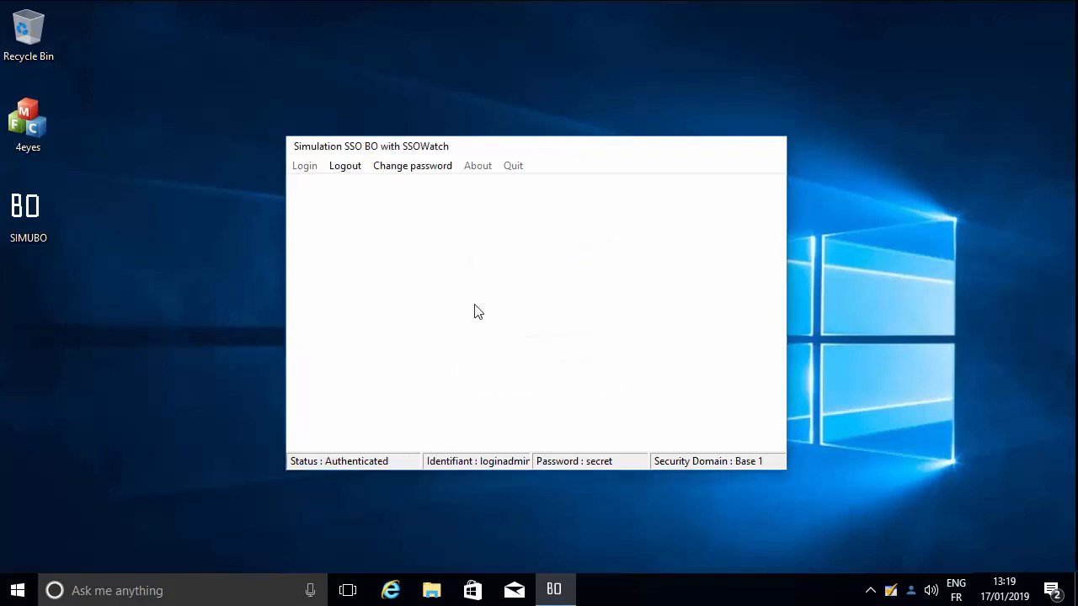
click(420, 172)
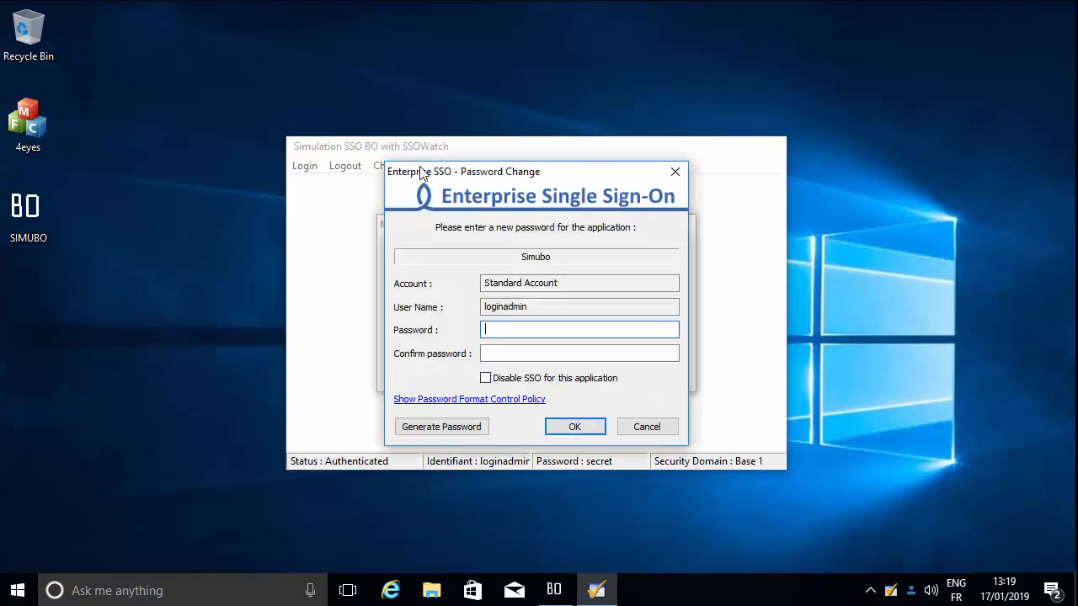
After viewing the format rules, enter and confirm a new policy-compliant password, then dismiss the success message
click(411, 399)
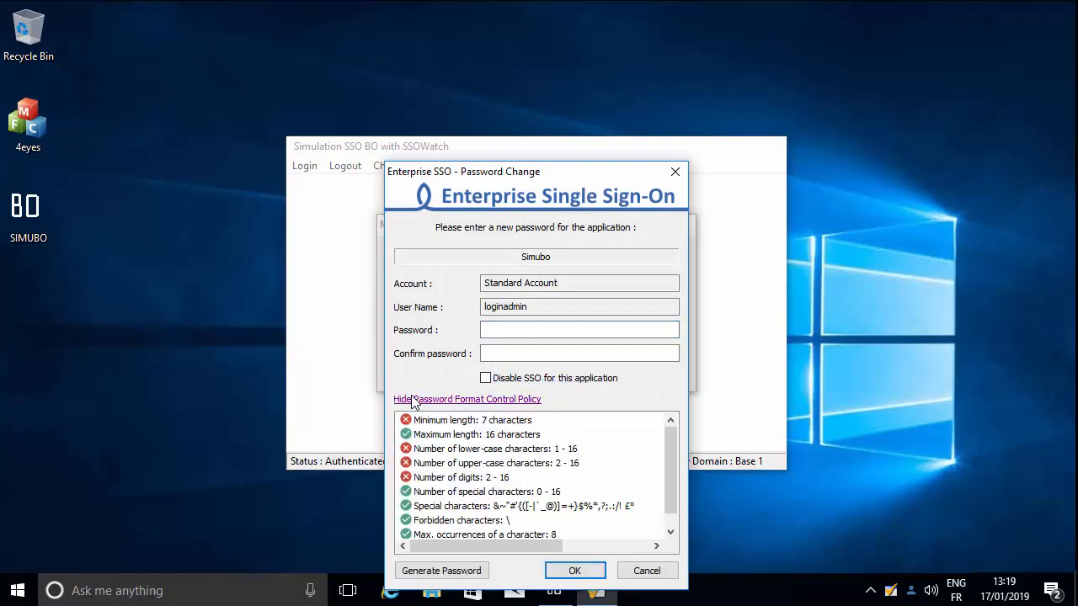
mouse_move(669, 466)
mouse_down()
mouse_move(669, 484)
mouse_move(666, 459)
mouse_up()
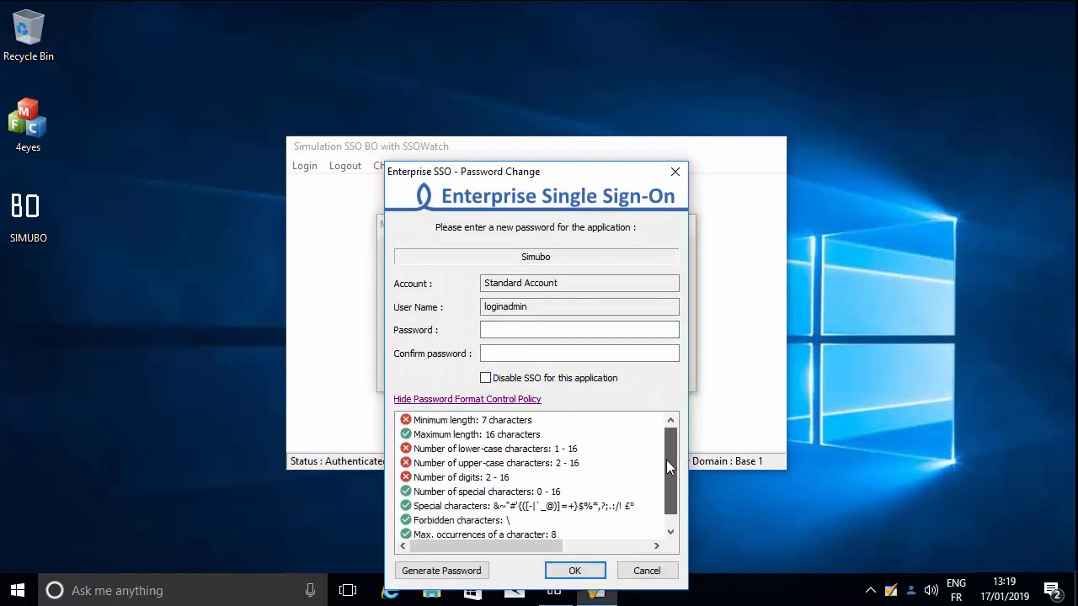
click(498, 334)
text(adminA)
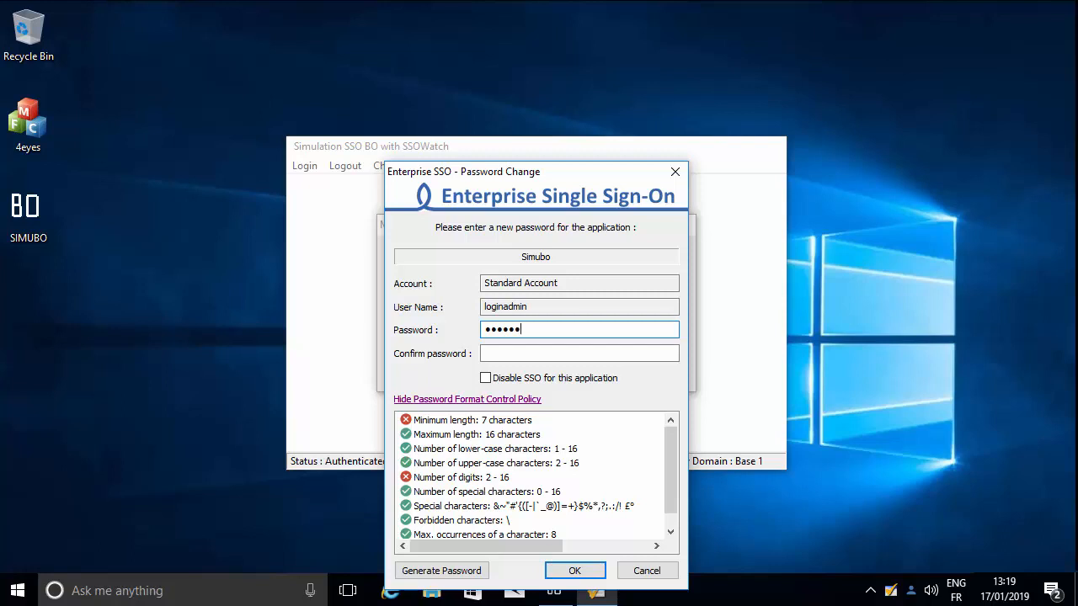
text(D1)
key(Tab)
text(••••••)
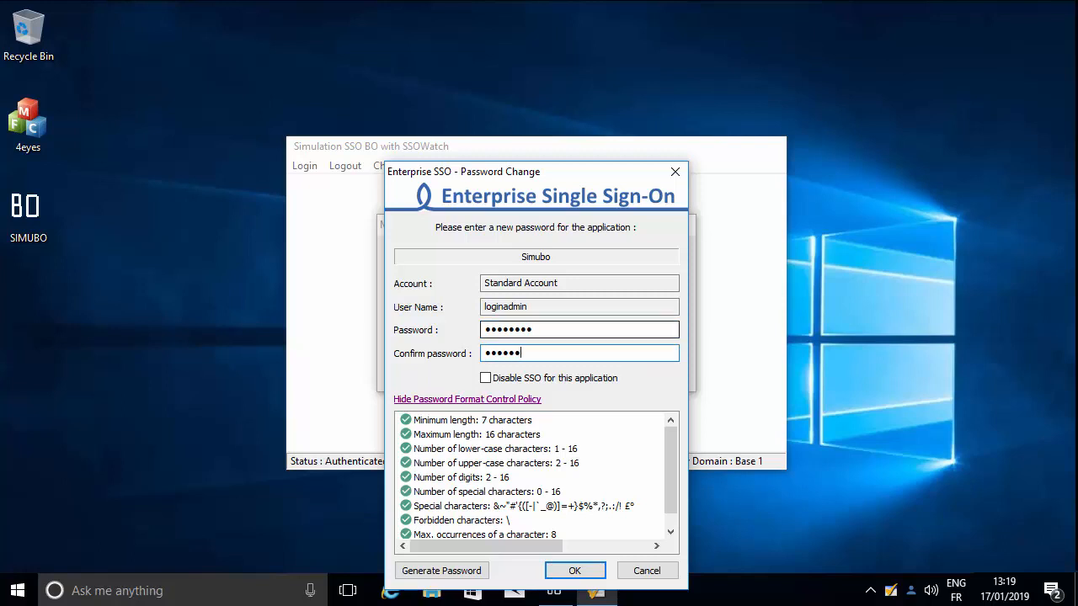
text(••)
key(Return)
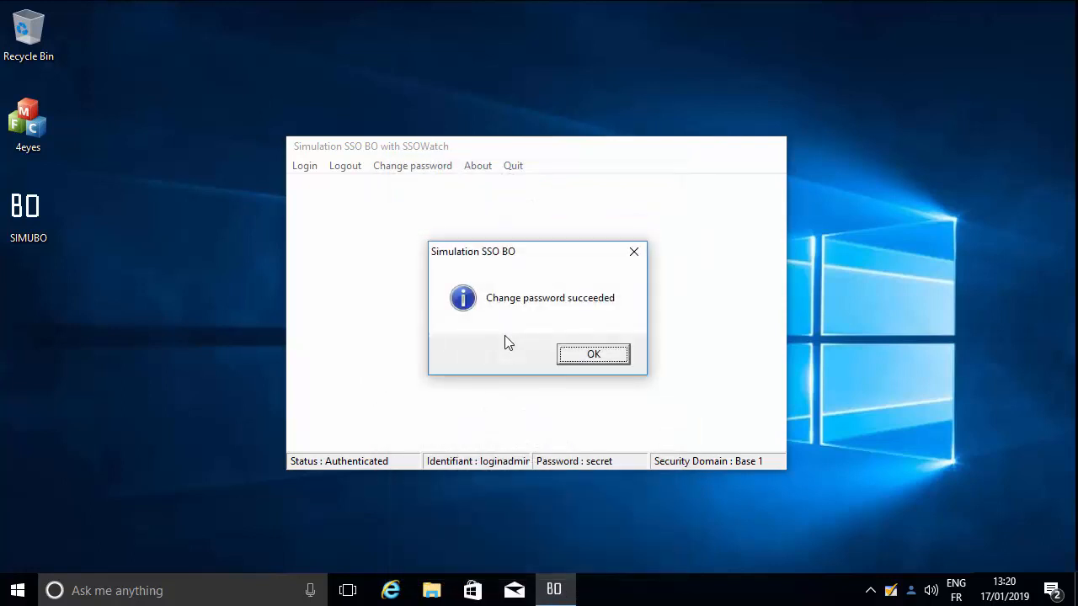
click(572, 358)
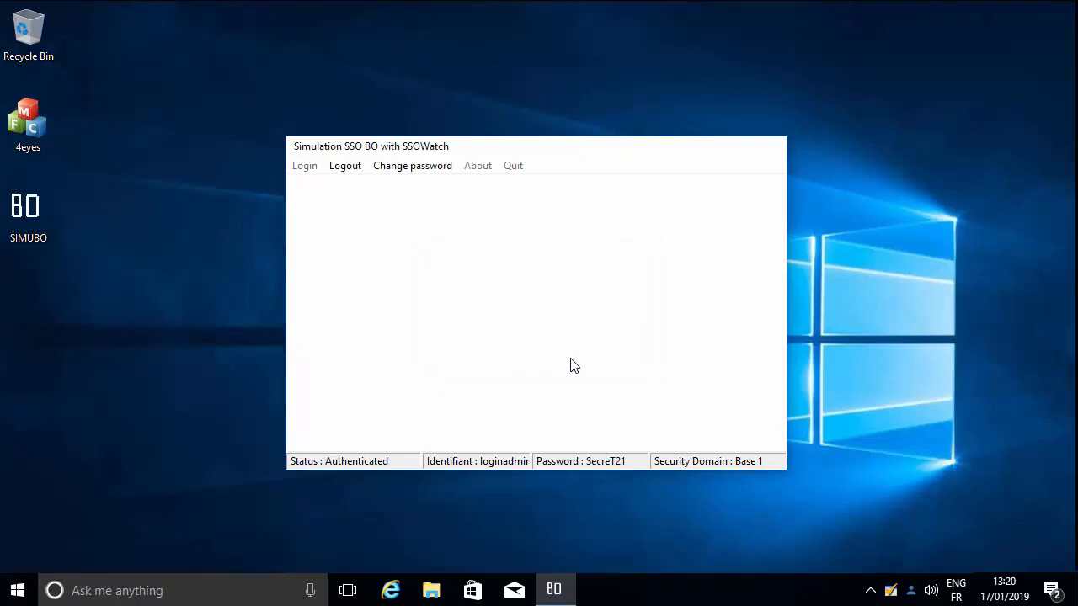